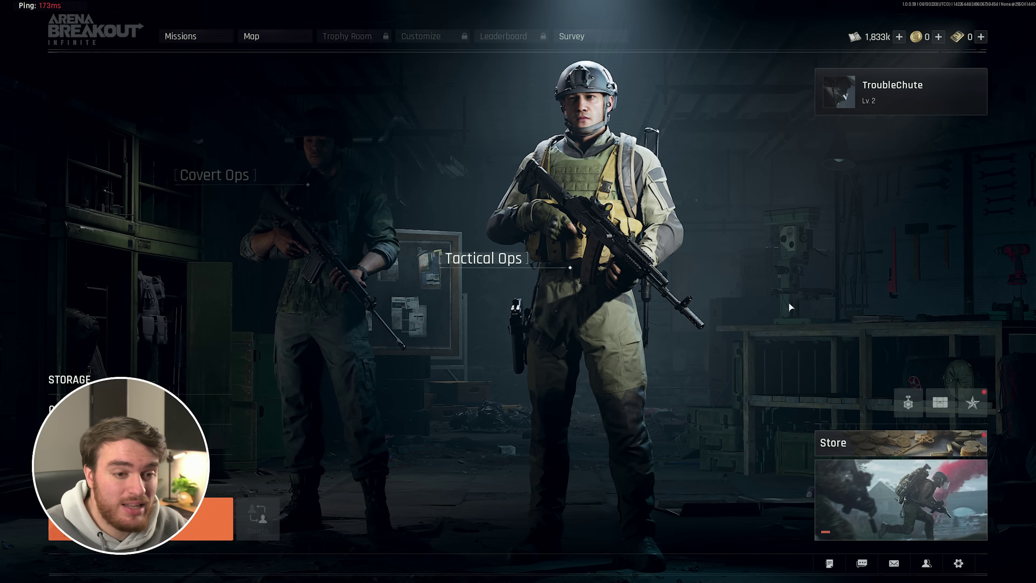
# Open the game's image settings and try a Max FPS of 240 before setting it to 144
pyautogui.click(955, 564)
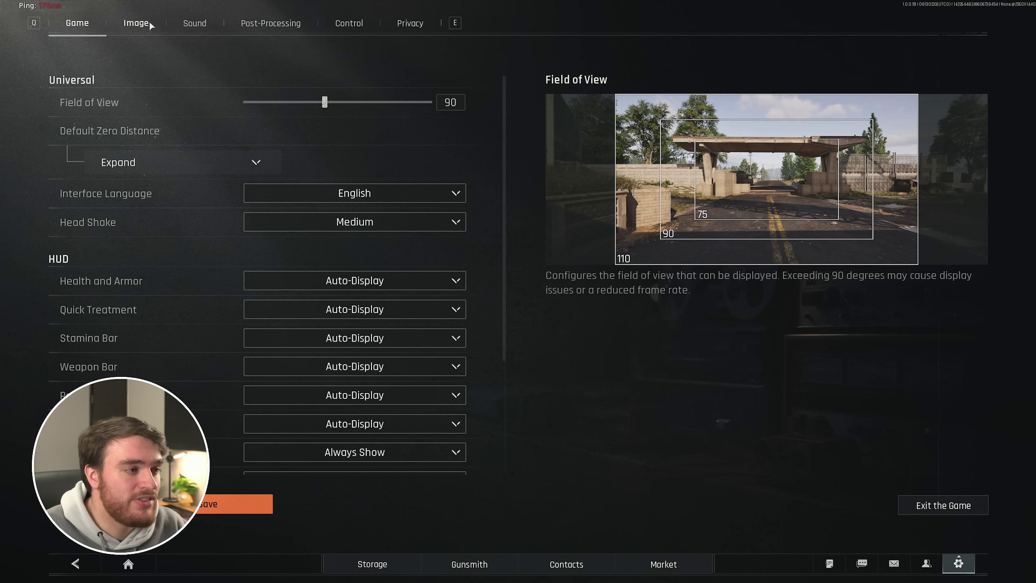
pyautogui.click(134, 24)
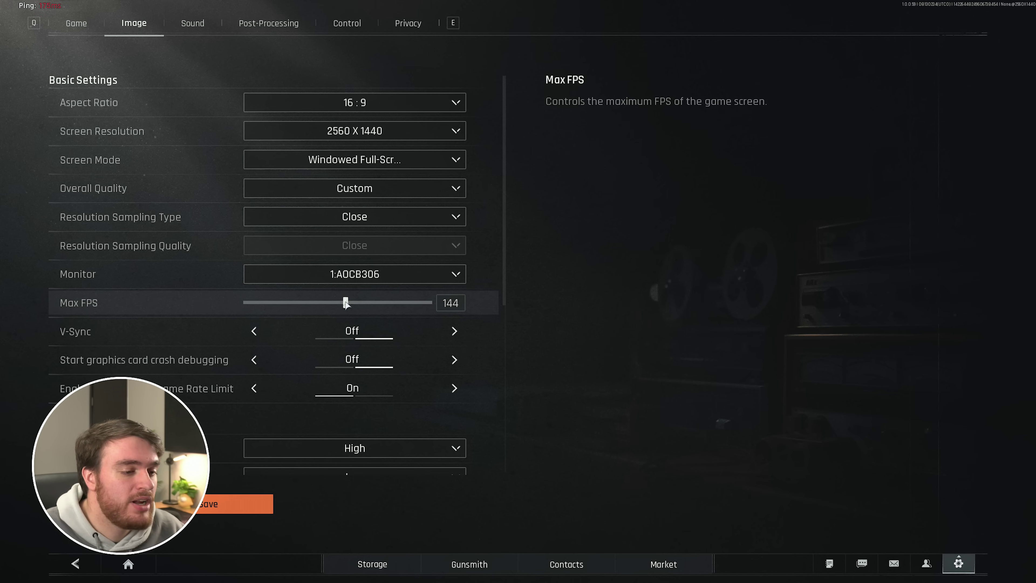
pyautogui.moveTo(346, 303); pyautogui.dragTo(724, 266)
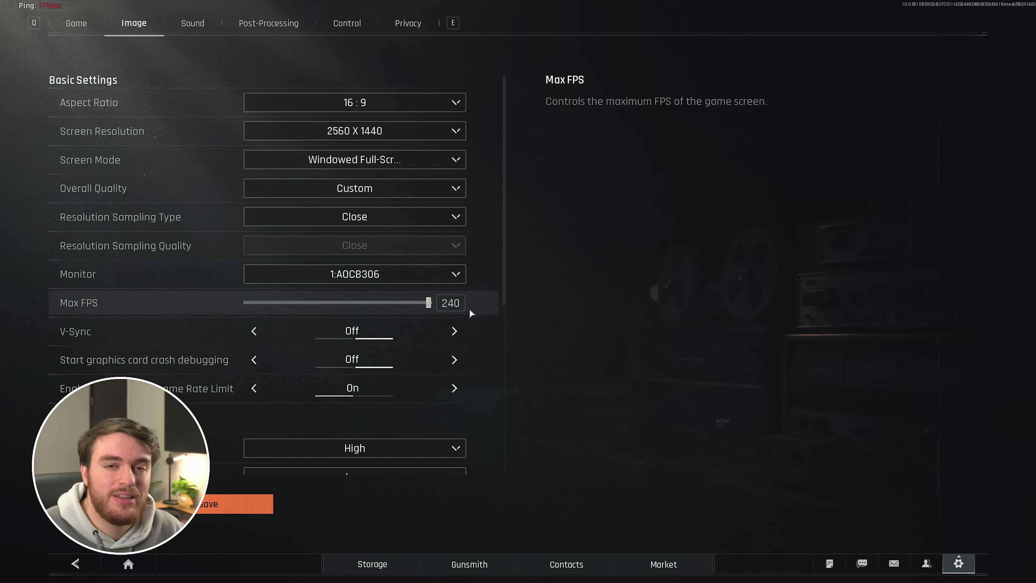
pyautogui.moveTo(426, 302); pyautogui.dragTo(346, 303)
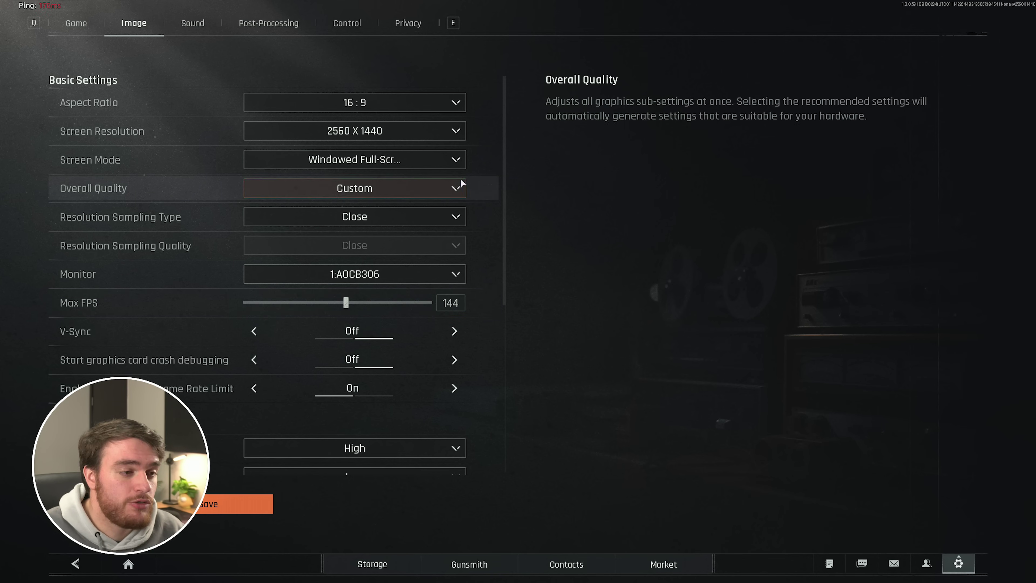
# Review the available screen modes and set the Resolution Sampling Type to DLSS
pyautogui.click(429, 159)
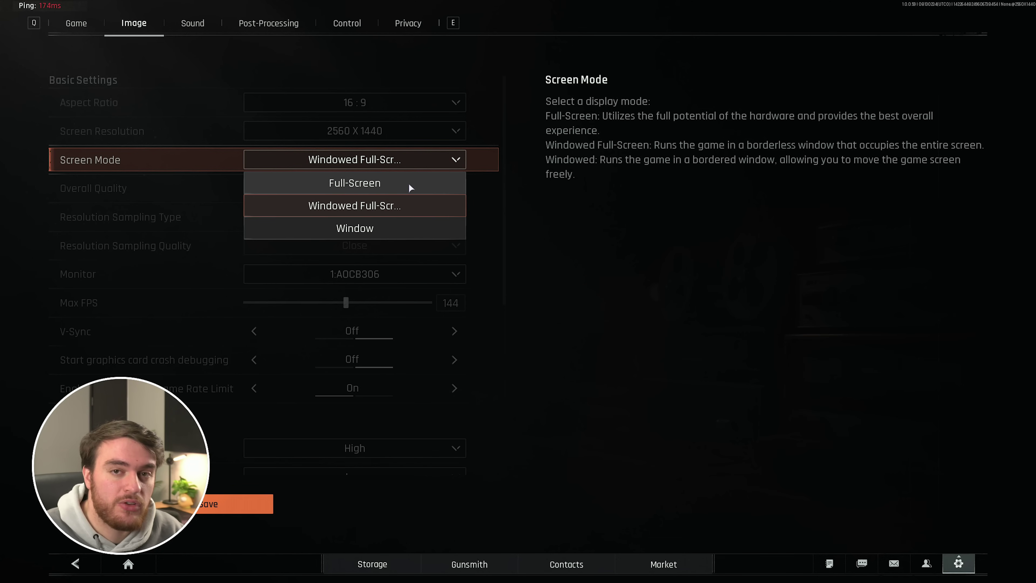
pyautogui.click(426, 166)
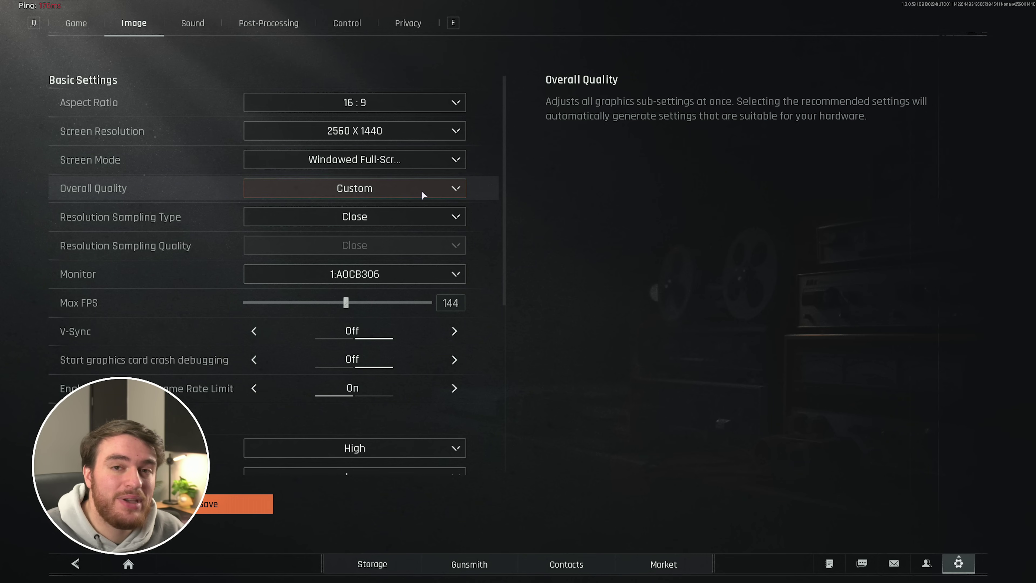
pyautogui.click(421, 215)
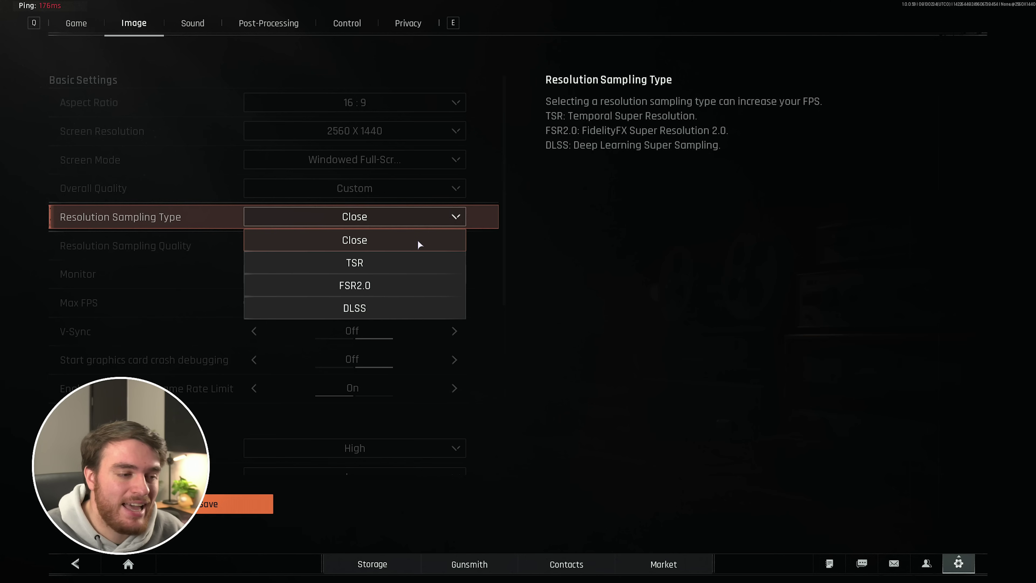
pyautogui.click(402, 311)
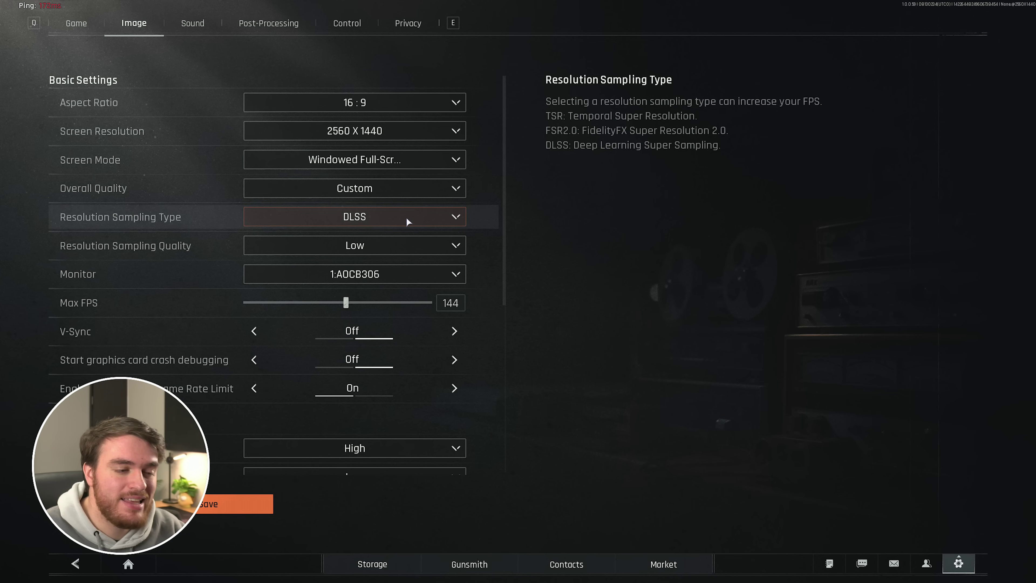
# Set the Overall Quality to High and the Resolution Sampling Type to Close
pyautogui.click(393, 190)
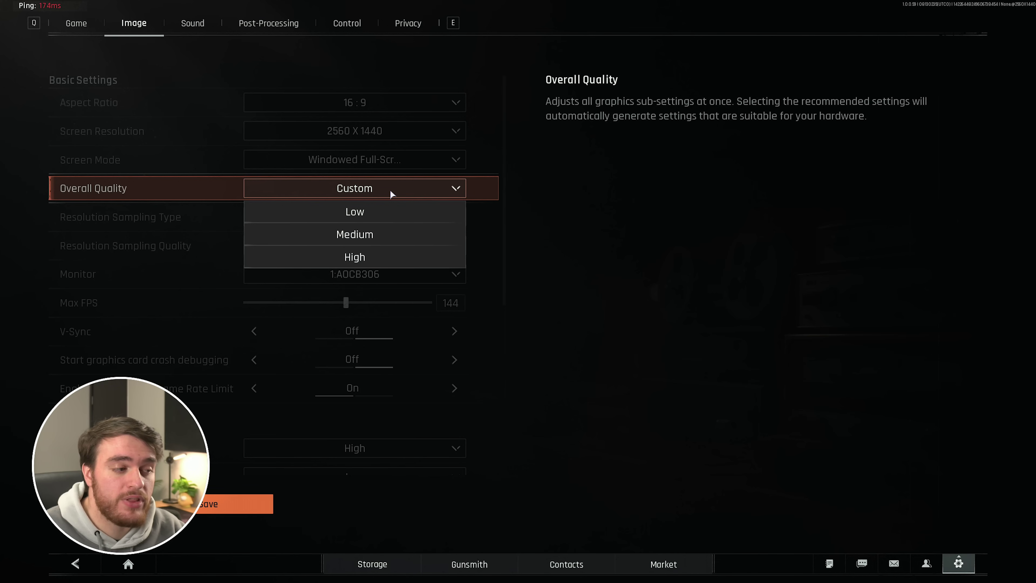
pyautogui.click(398, 255)
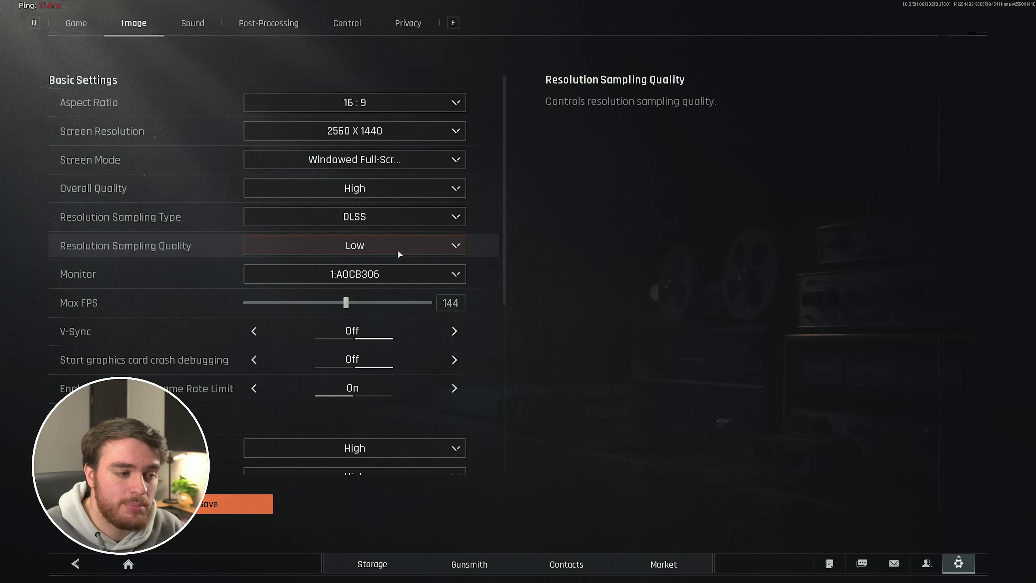
pyautogui.click(396, 217)
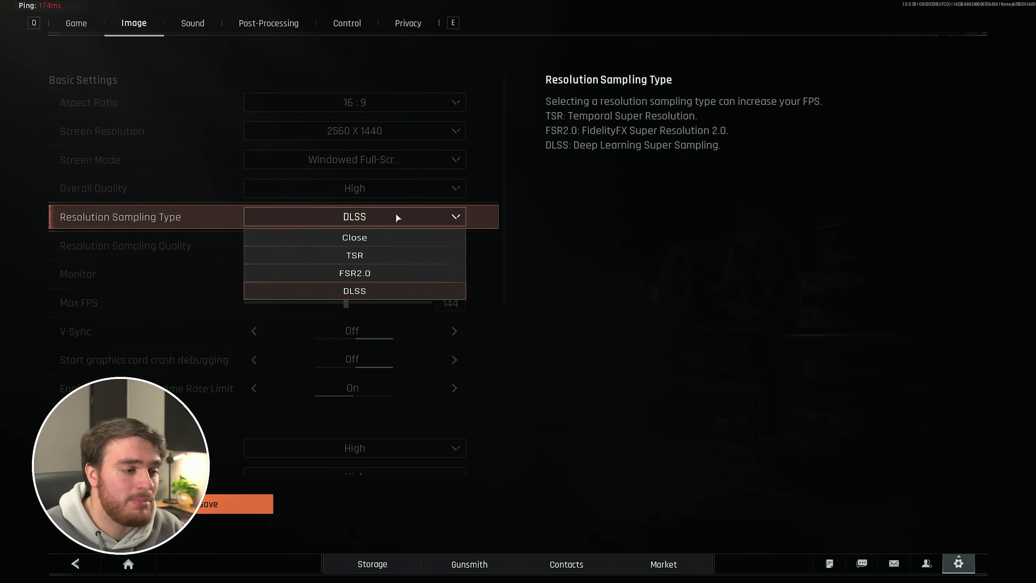
pyautogui.click(395, 242)
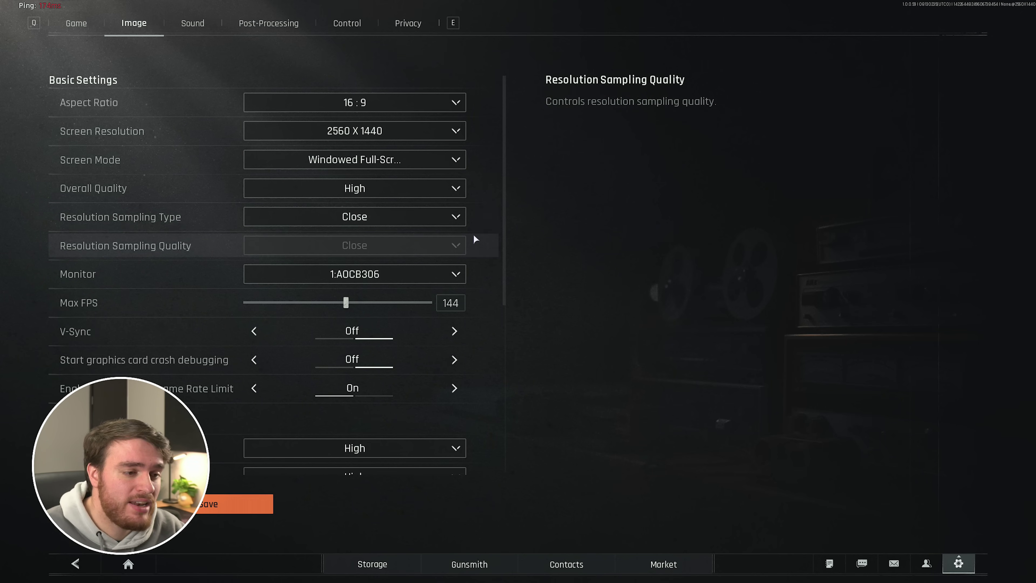
pyautogui.click(439, 215)
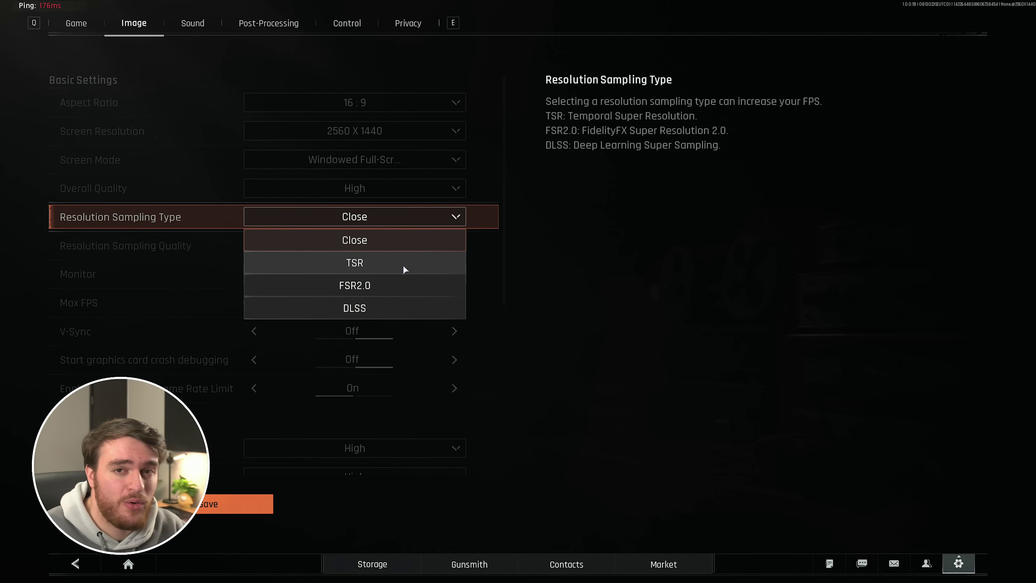
pyautogui.click(389, 240)
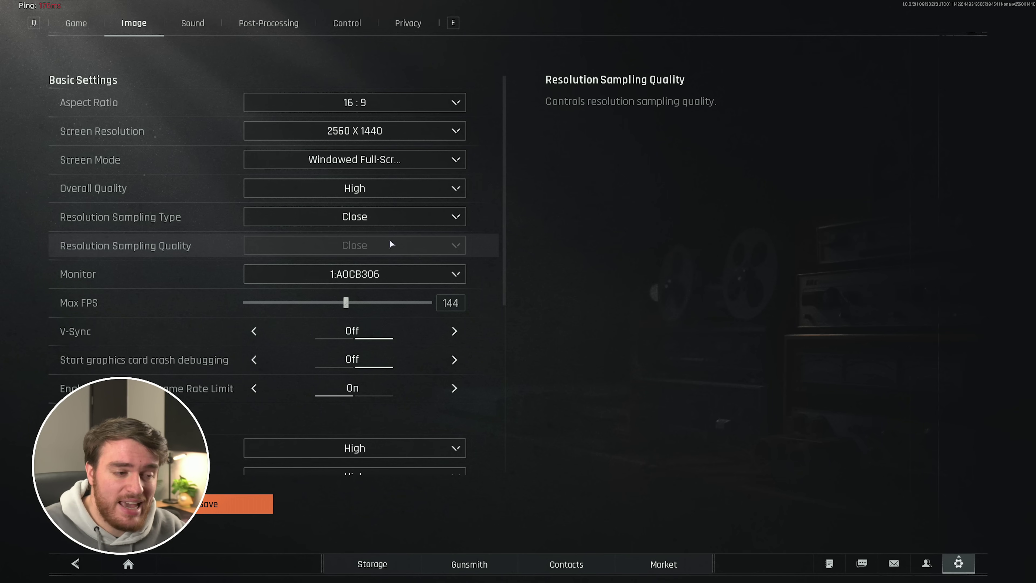
pyautogui.click(389, 218)
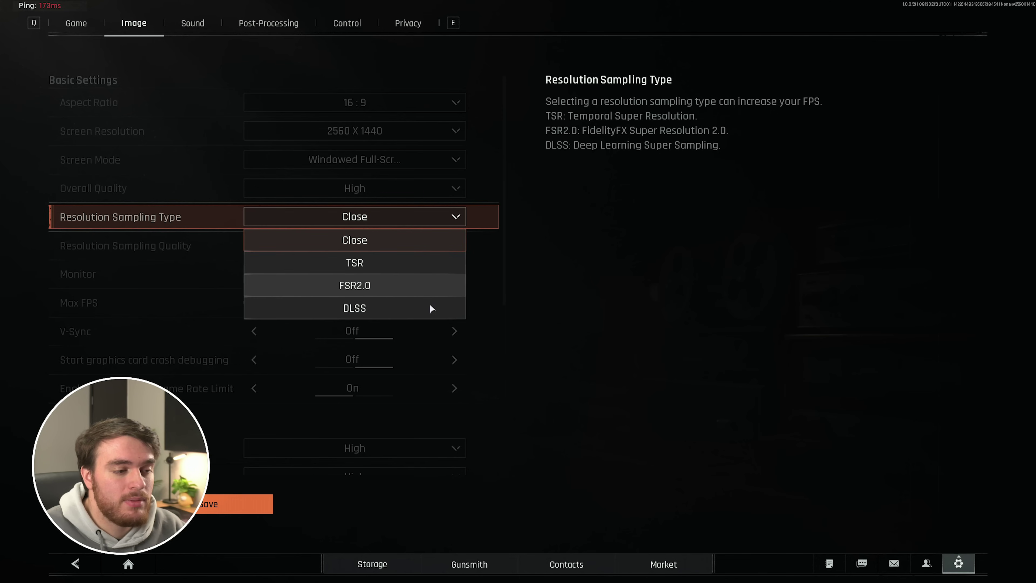
pyautogui.click(427, 221)
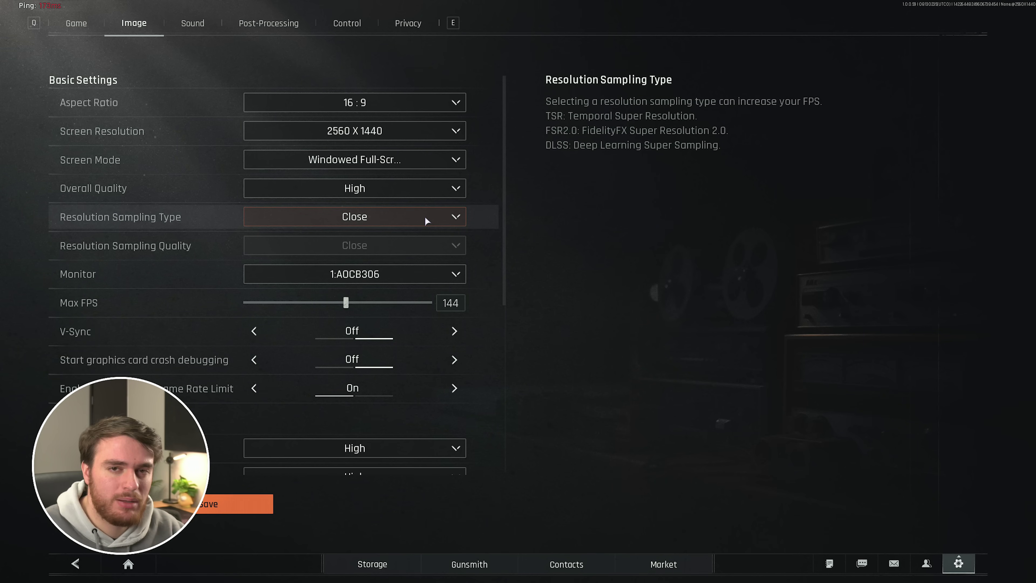
# Examine the remaining basic and detailed image settings, including the choices for Resolution and Resolution Sampling Type
pyautogui.scroll(-1, 228, 220)
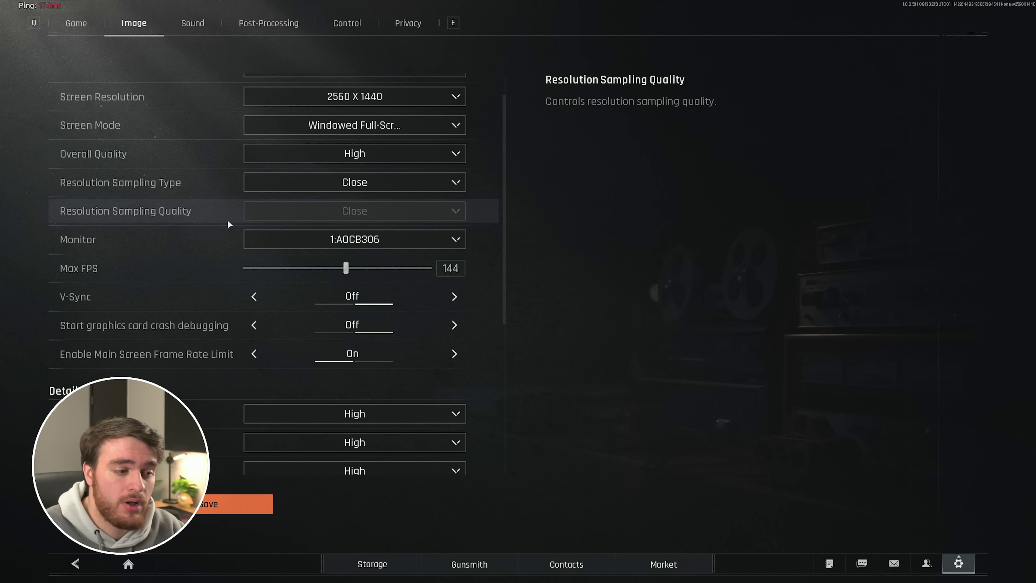
pyautogui.scroll(-1, 221, 260)
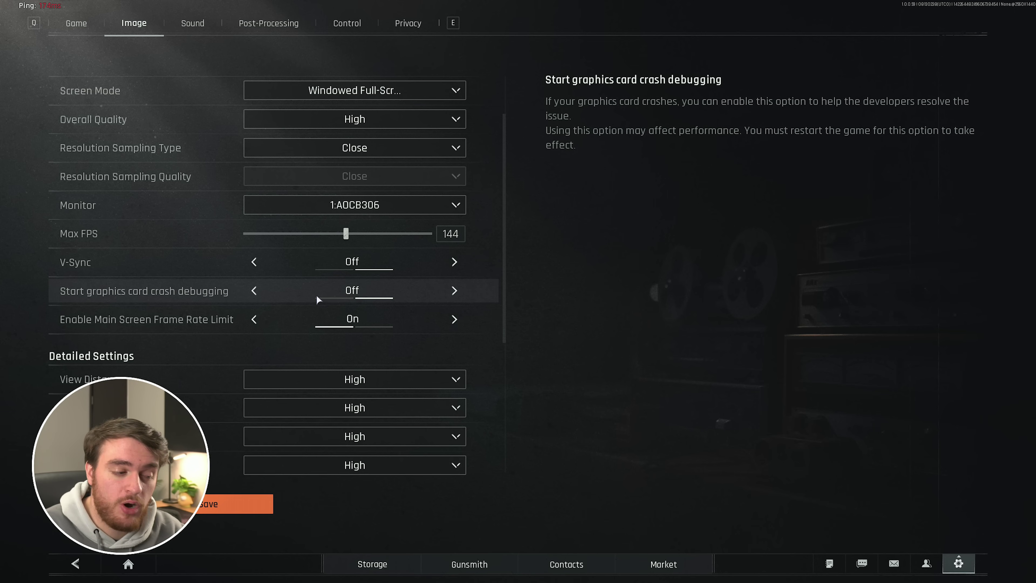
pyautogui.scroll(-5, 317, 294)
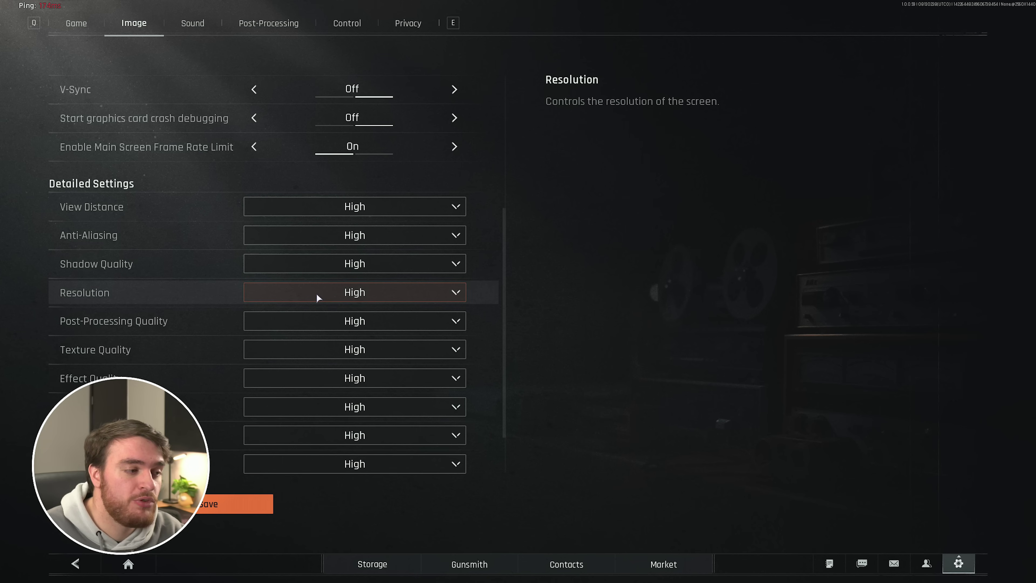
pyautogui.scroll(-2, 316, 293)
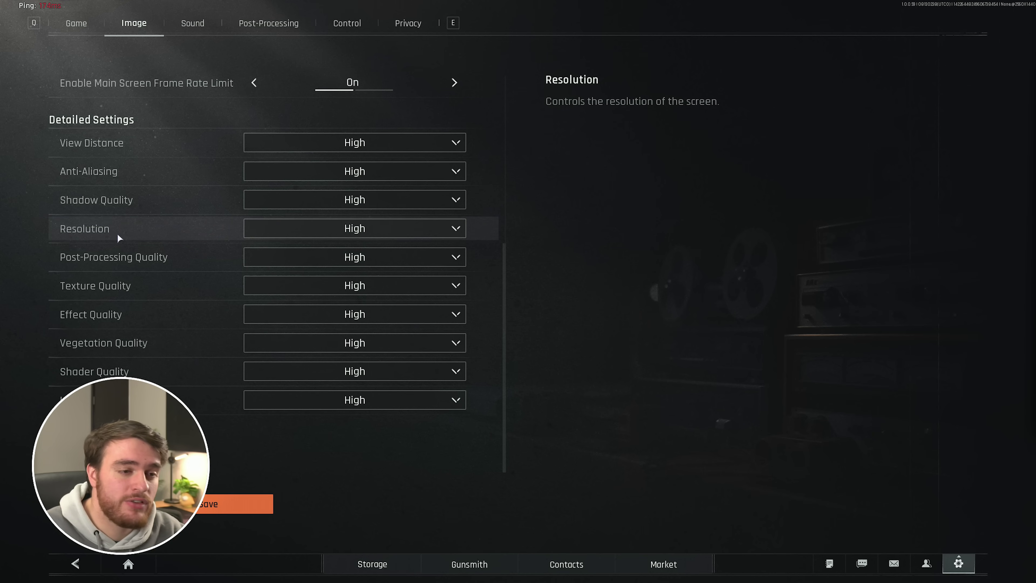
pyautogui.click(256, 230)
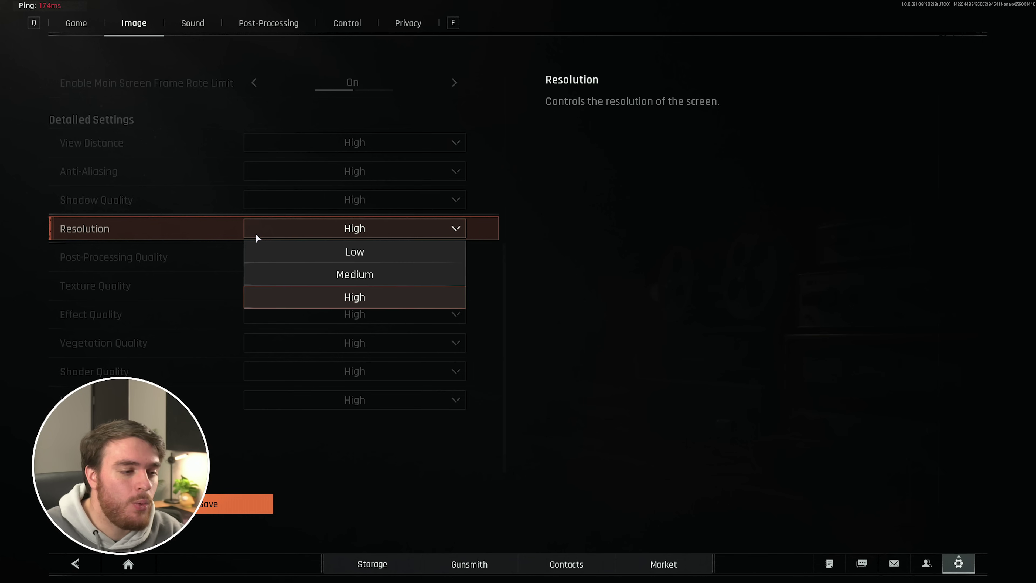
pyautogui.click(348, 301)
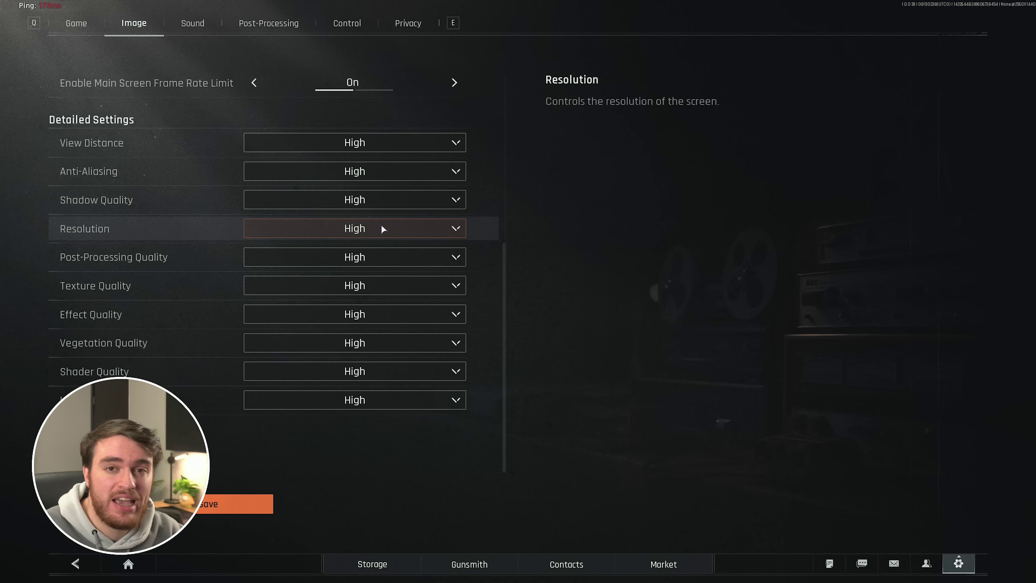
pyautogui.scroll(5, 381, 229)
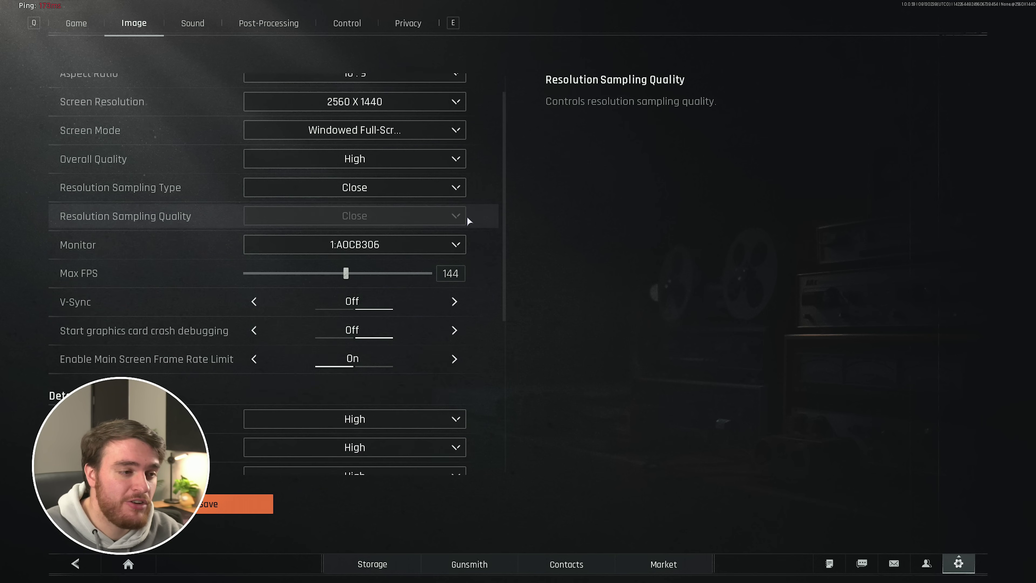
pyautogui.click(383, 191)
pyautogui.click(388, 184)
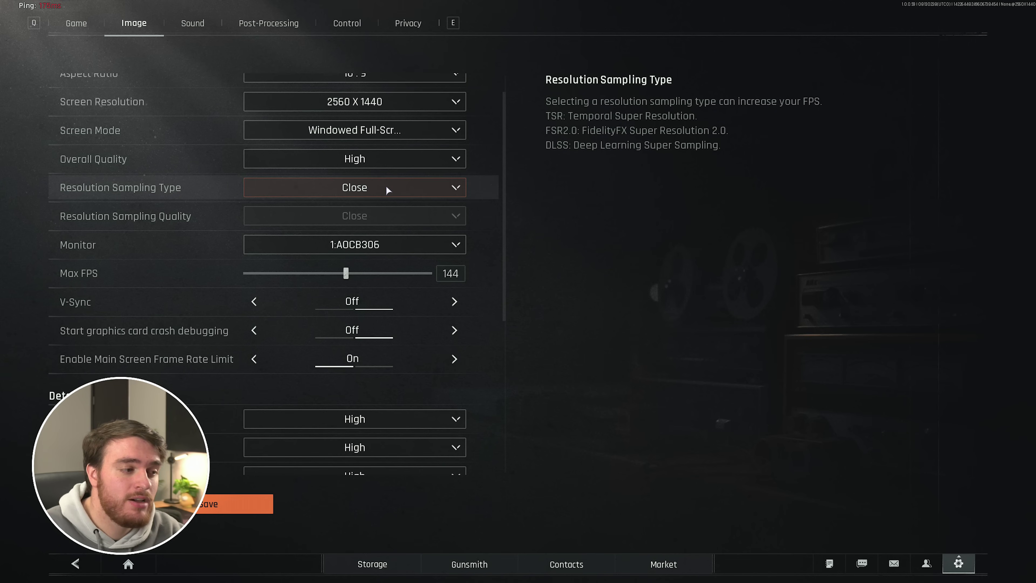
# Choose High for View Distance and Low for Anti-Aliasing in the detailed settings
pyautogui.scroll(-5, 386, 186)
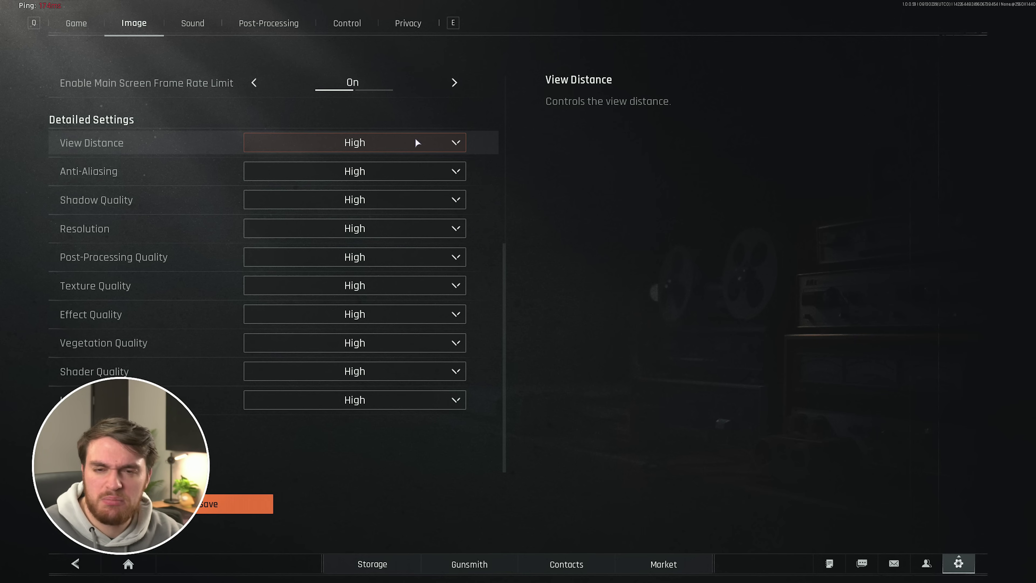
pyautogui.click(415, 142)
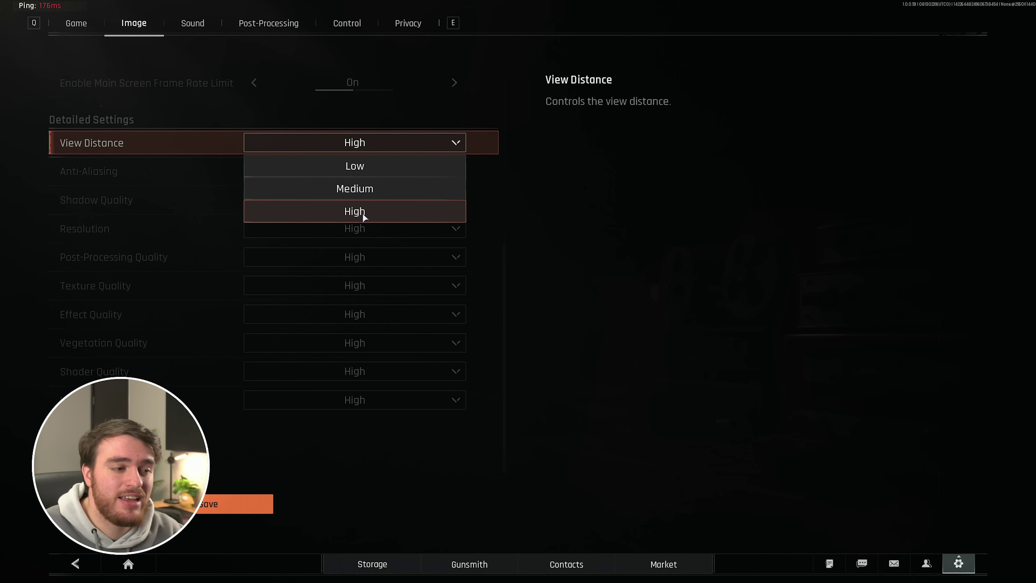
pyautogui.click(363, 213)
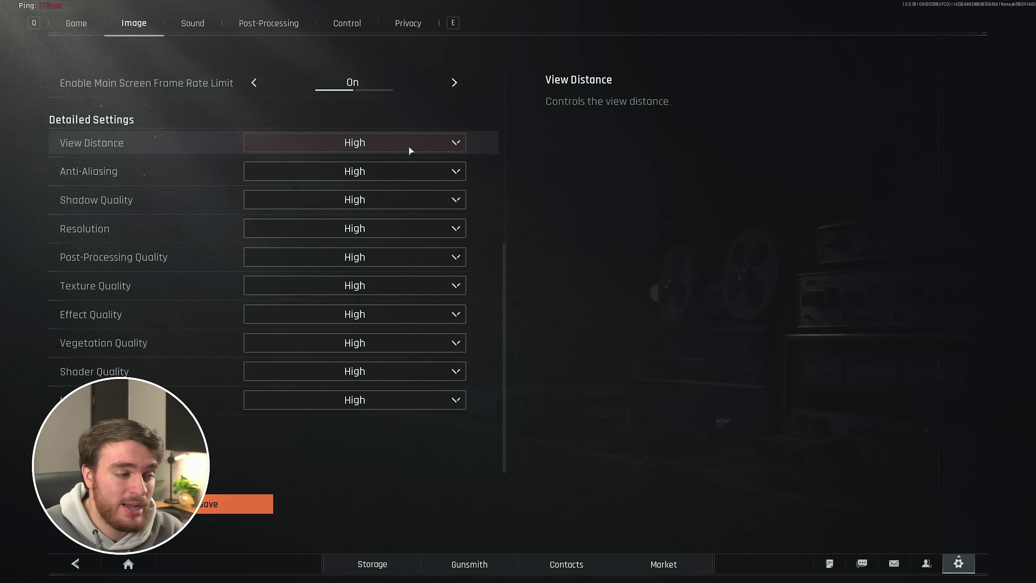
pyautogui.click(403, 176)
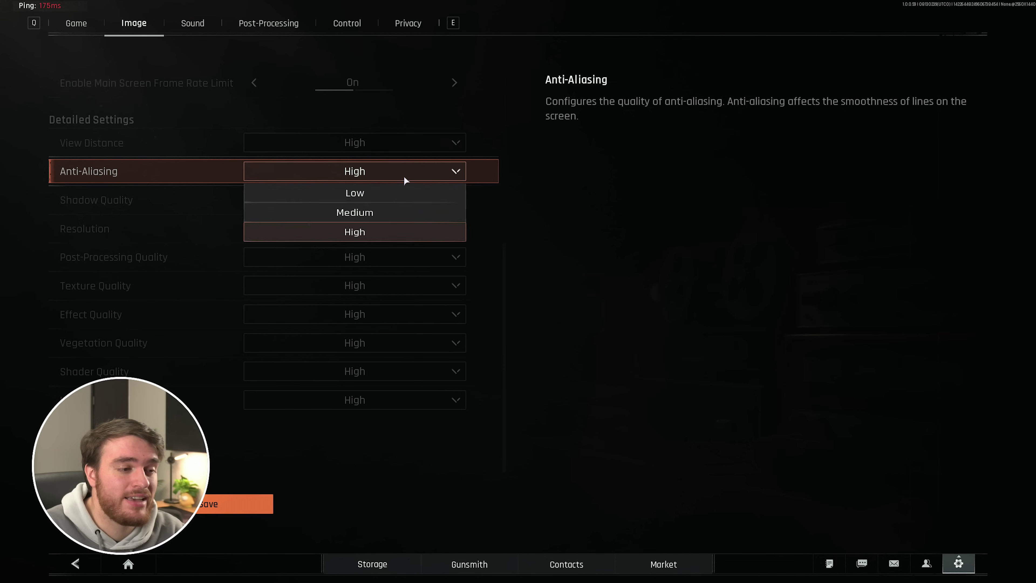
pyautogui.click(402, 194)
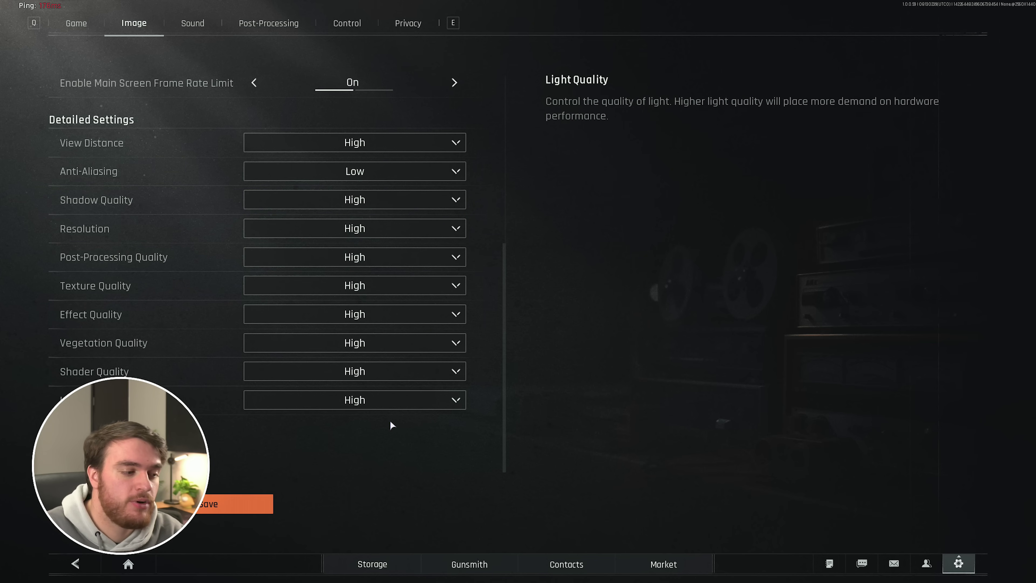
# Set Light Quality to Low and Shadow Quality to Medium
pyautogui.click(387, 395)
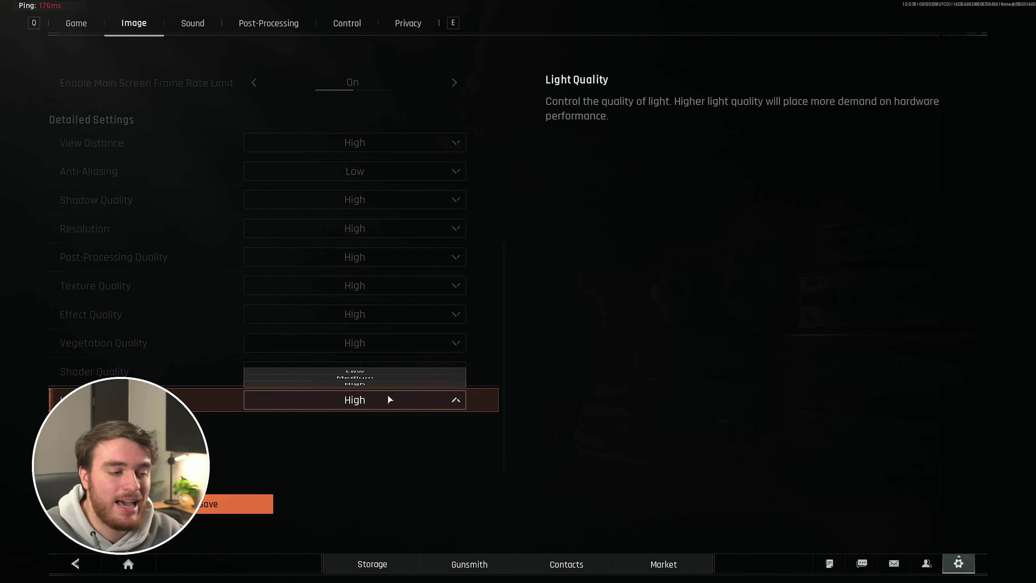
pyautogui.click(398, 328)
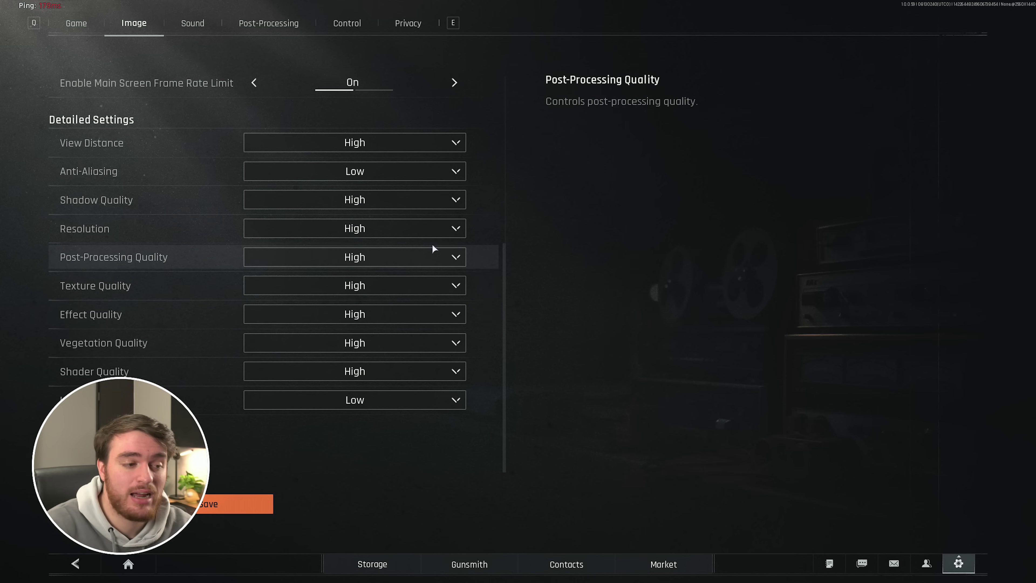
pyautogui.click(389, 200)
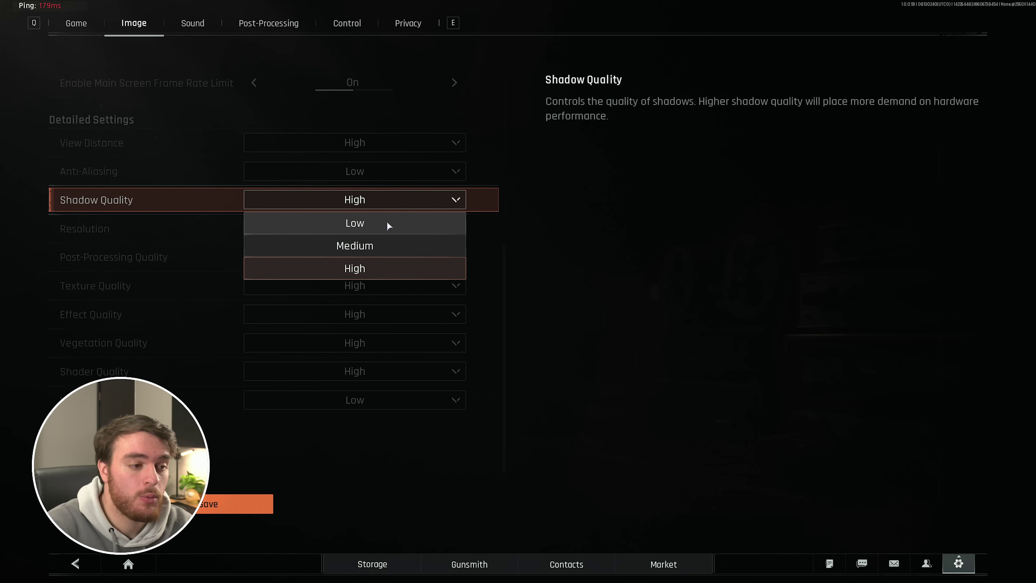
pyautogui.click(387, 244)
# Set both Post-Processing Quality and Effect Quality to Medium
pyautogui.click(388, 250)
pyautogui.click(381, 302)
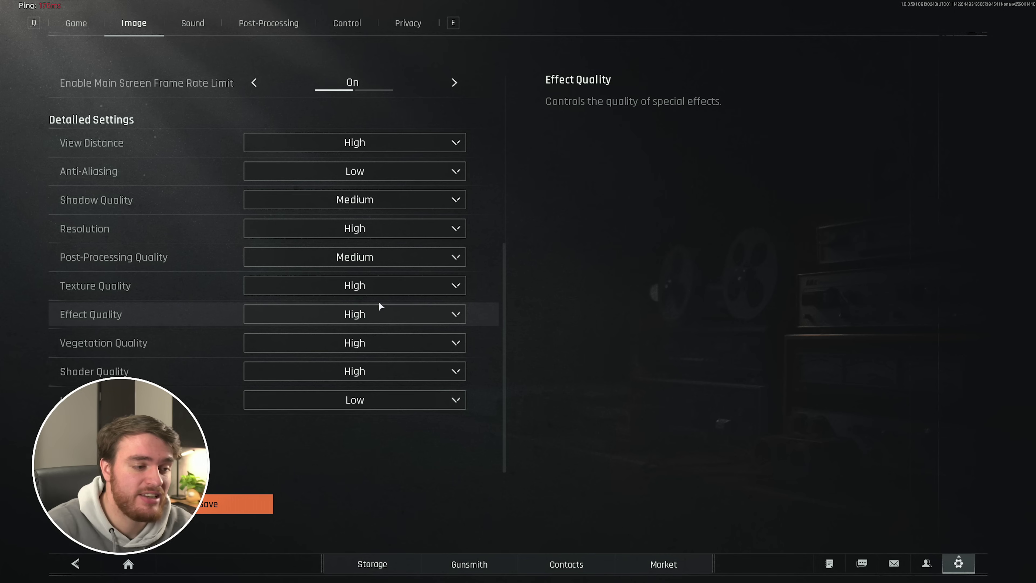
pyautogui.click(380, 306)
pyautogui.click(369, 361)
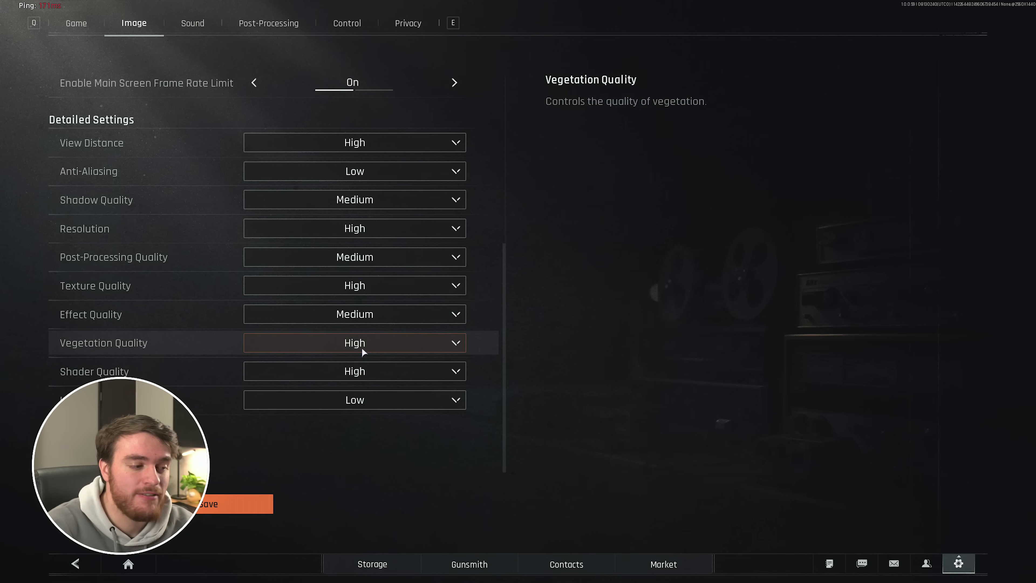
# Set both Vegetation Quality and Shader Quality to Medium in the detailed image settings
pyautogui.click(362, 345)
pyautogui.click(369, 298)
pyautogui.click(359, 371)
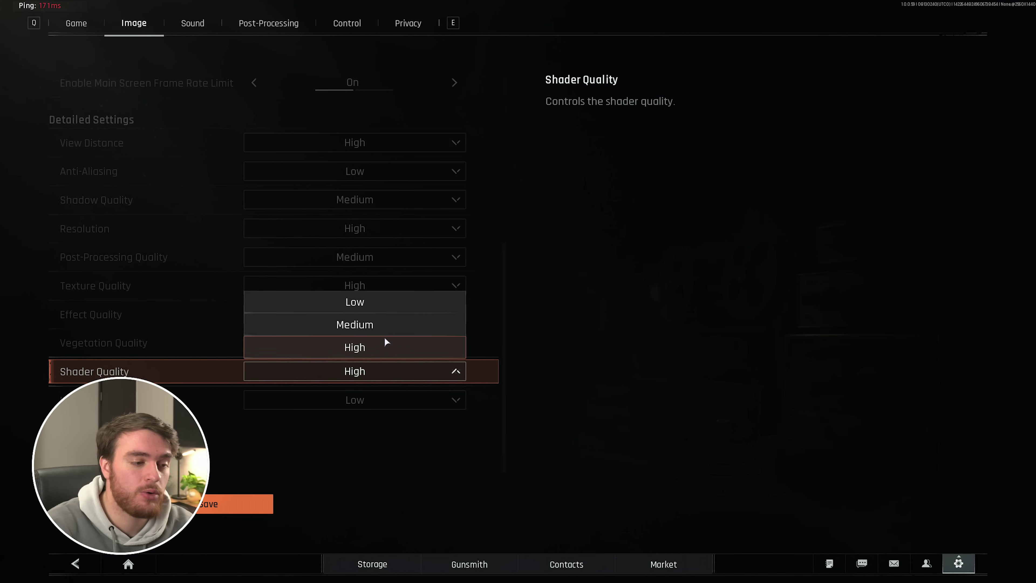
pyautogui.click(388, 328)
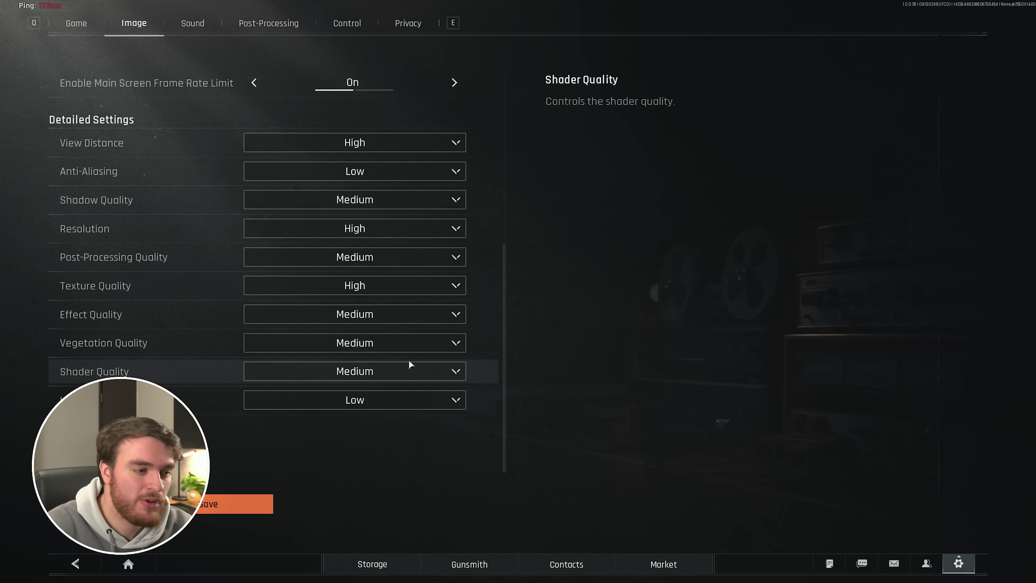
pyautogui.click(394, 371)
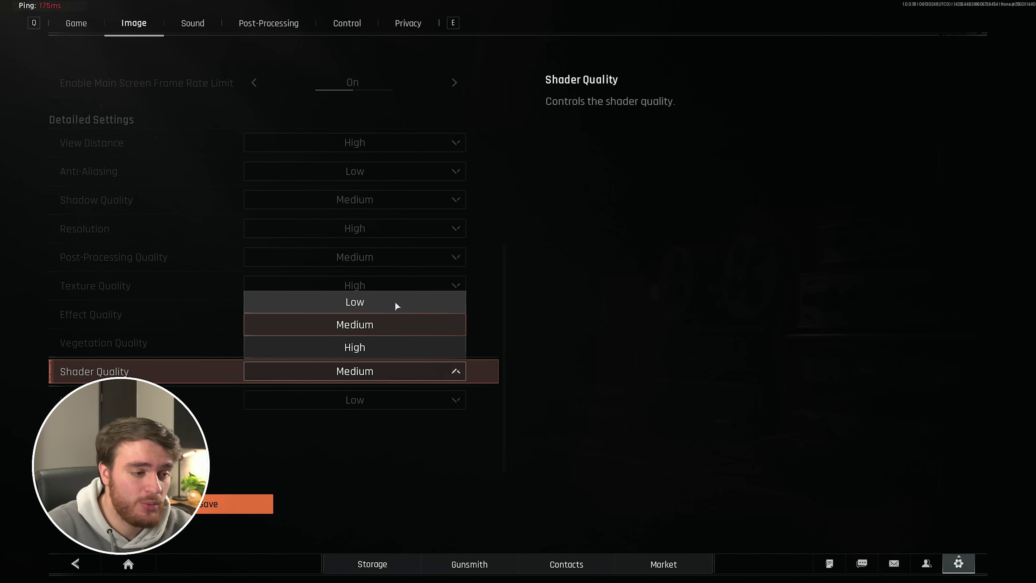
pyautogui.click(498, 293)
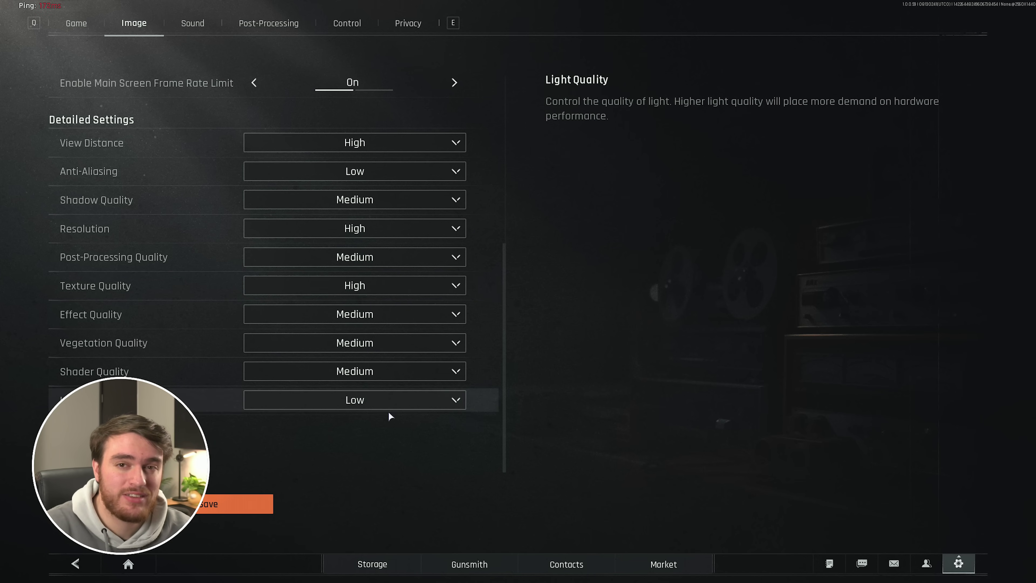
# Review the Texture Quality choices and keep High selected
pyautogui.click(395, 293)
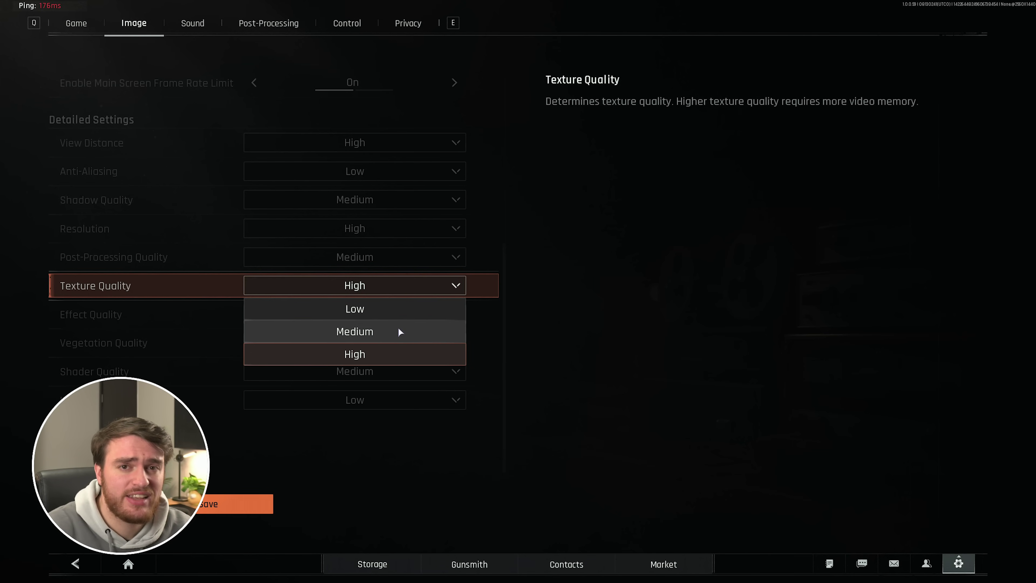
pyautogui.click(384, 354)
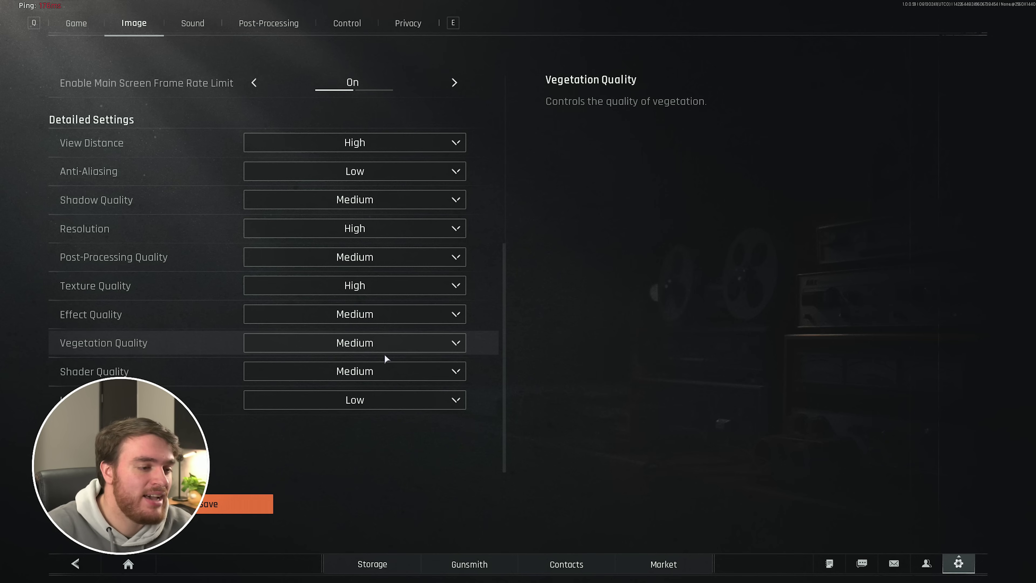
pyautogui.click(434, 289)
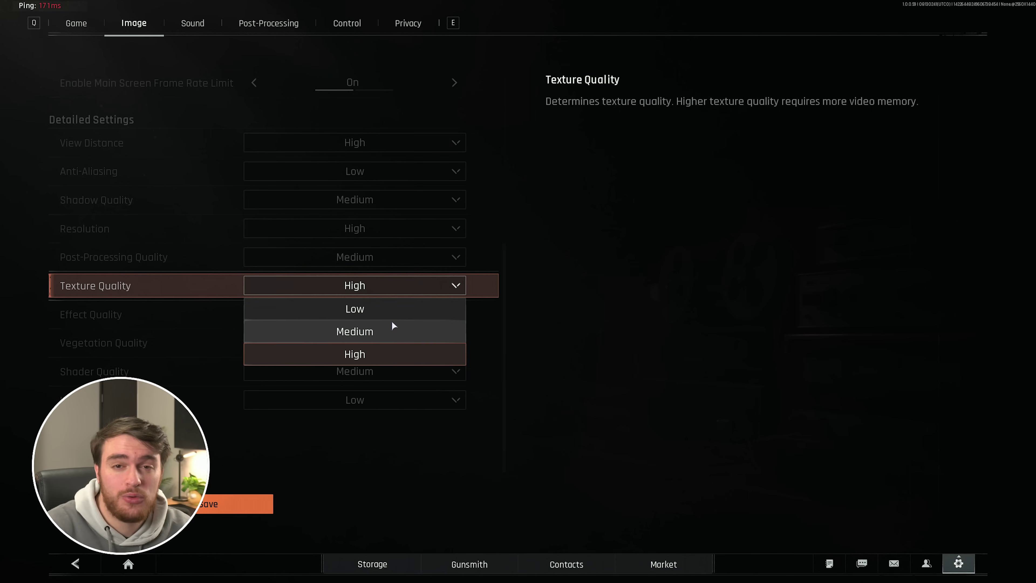
pyautogui.click(395, 283)
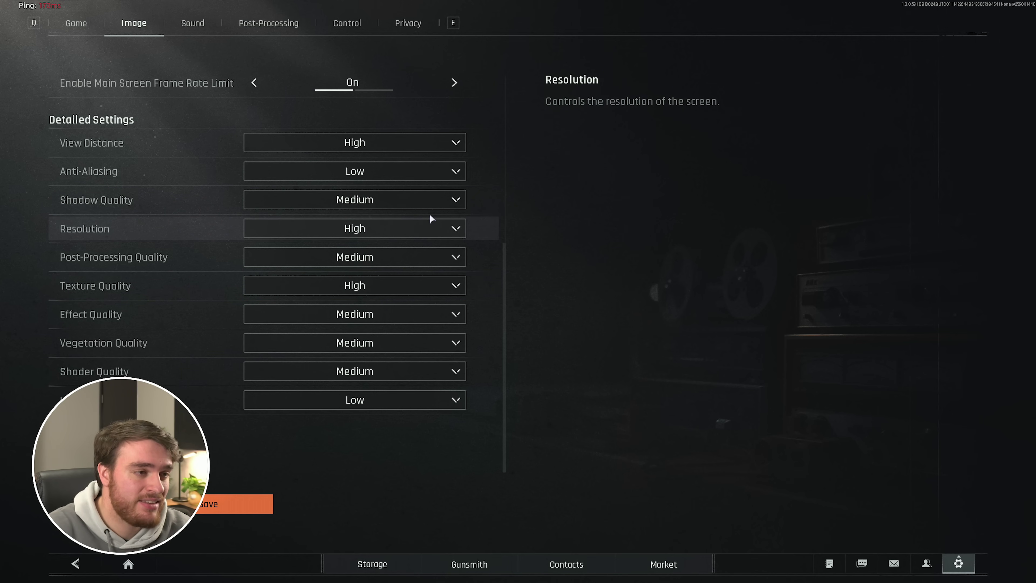
# Switch to the Game settings and apply the unsaved image changes
pyautogui.scroll(5, 376, 214)
pyautogui.click(76, 23)
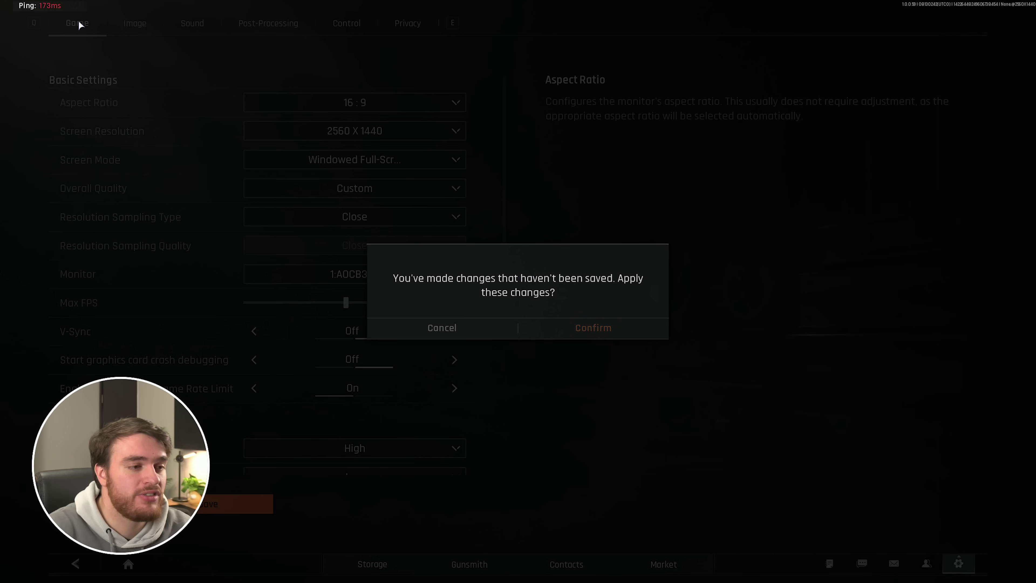
pyautogui.click(600, 331)
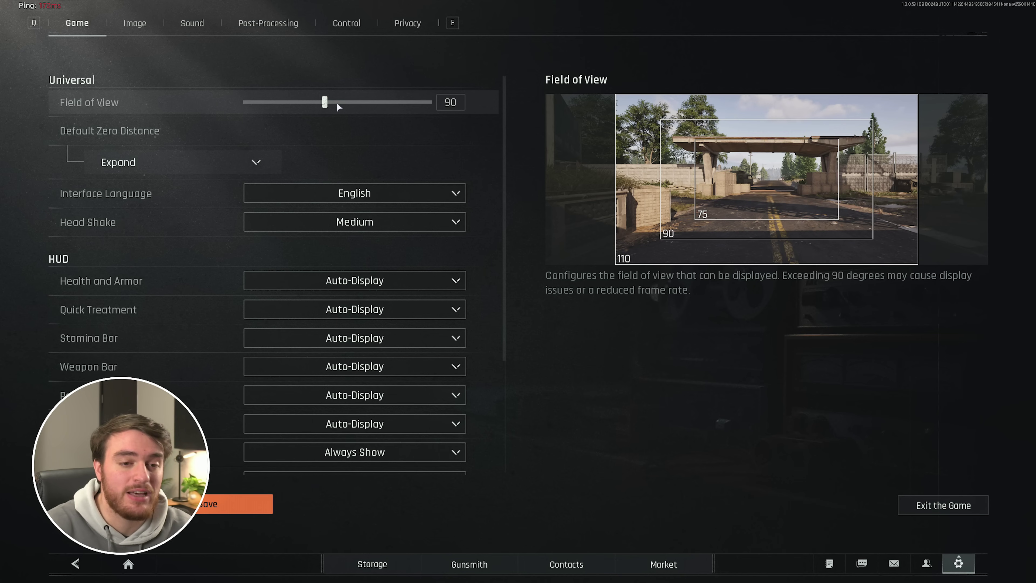
# Try a Field of View of 75, and set it to 110 in the universal game settings
pyautogui.moveTo(326, 102); pyautogui.dragTo(245, 102)
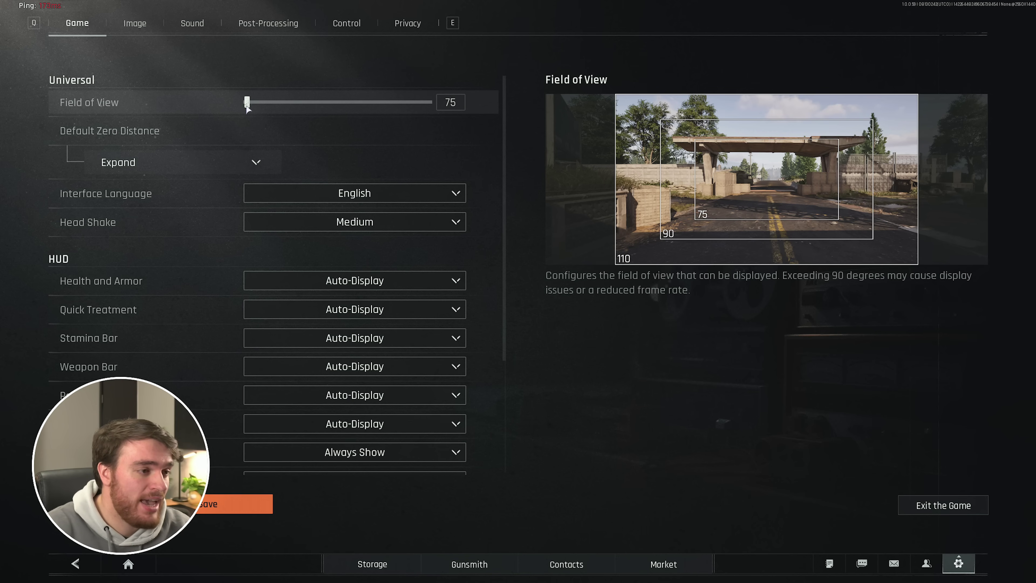
pyautogui.moveTo(247, 102); pyautogui.dragTo(452, 96)
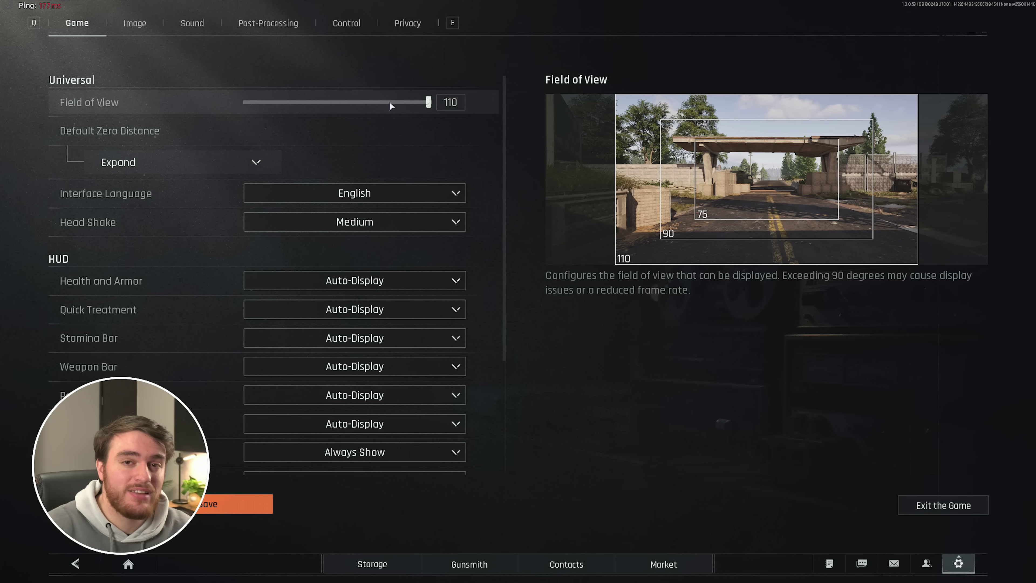
pyautogui.scroll(-4, 192, 188)
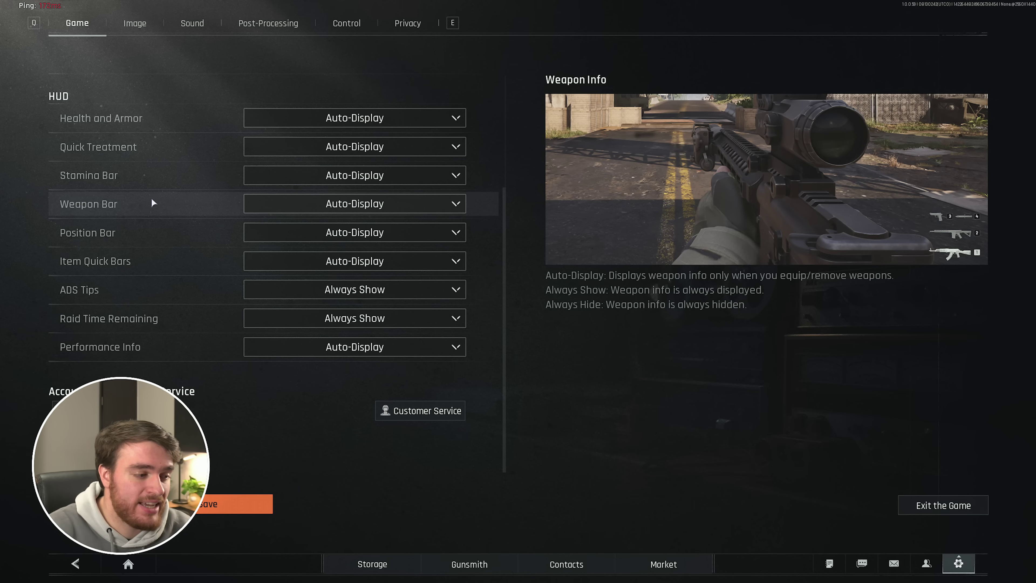
pyautogui.scroll(4, 233, 330)
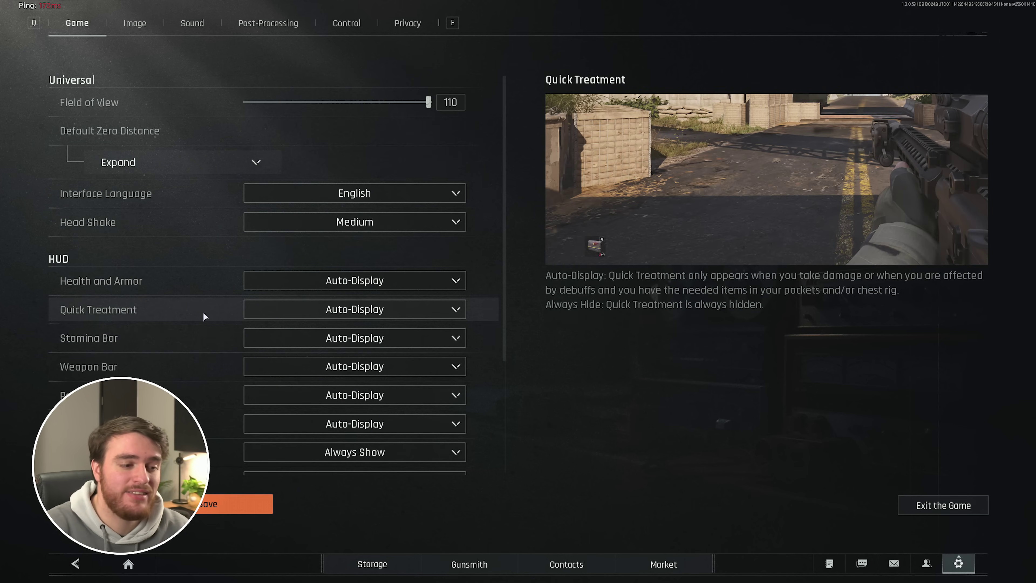
# Set the HUD's Performance Info to Always Show
pyautogui.scroll(-4, 196, 245)
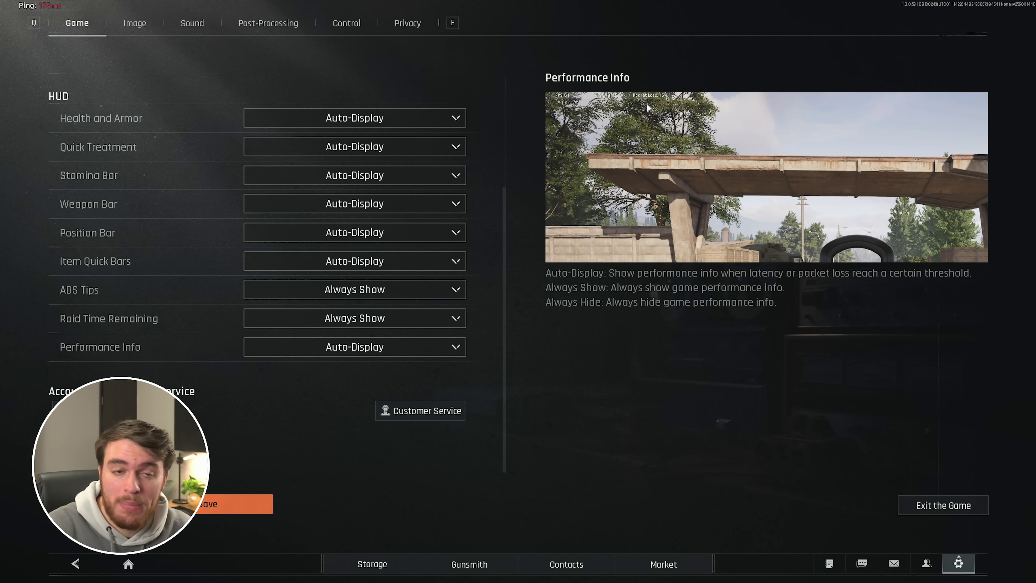
pyautogui.click(462, 349)
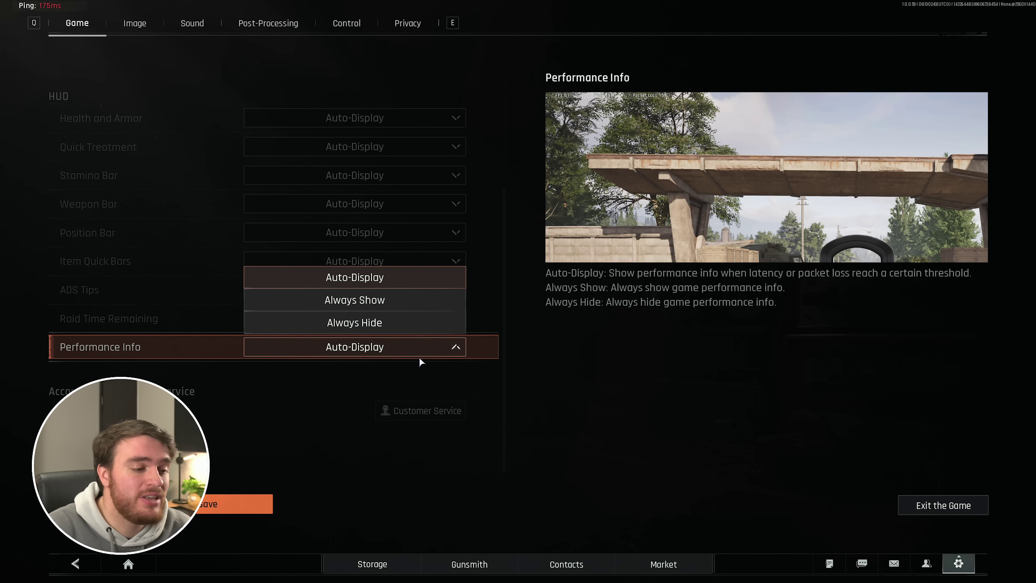
pyautogui.click(404, 294)
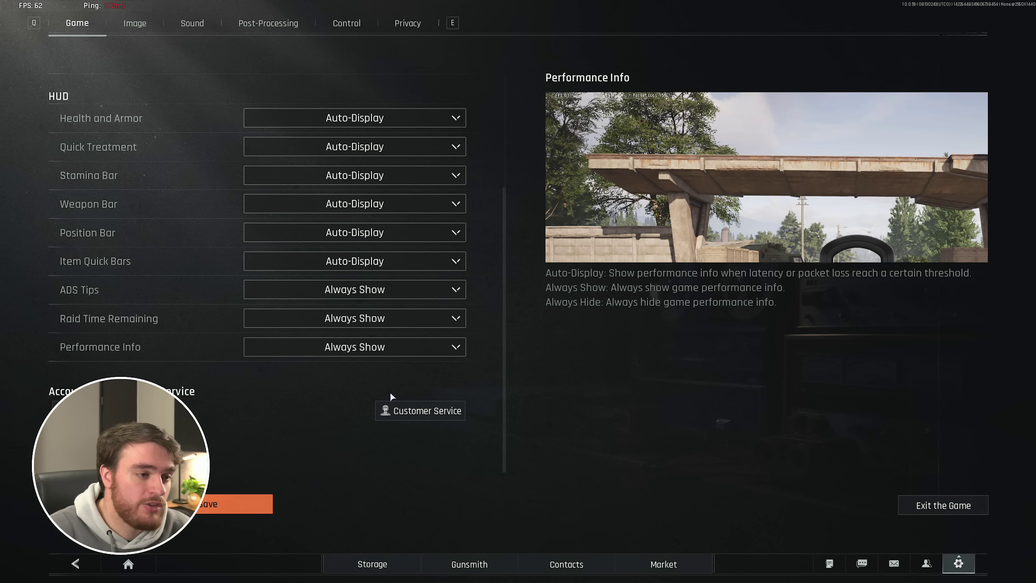
# Apply the unsaved game setting changes and switch to the Sound settings
pyautogui.scroll(5, 372, 406)
pyautogui.click(180, 23)
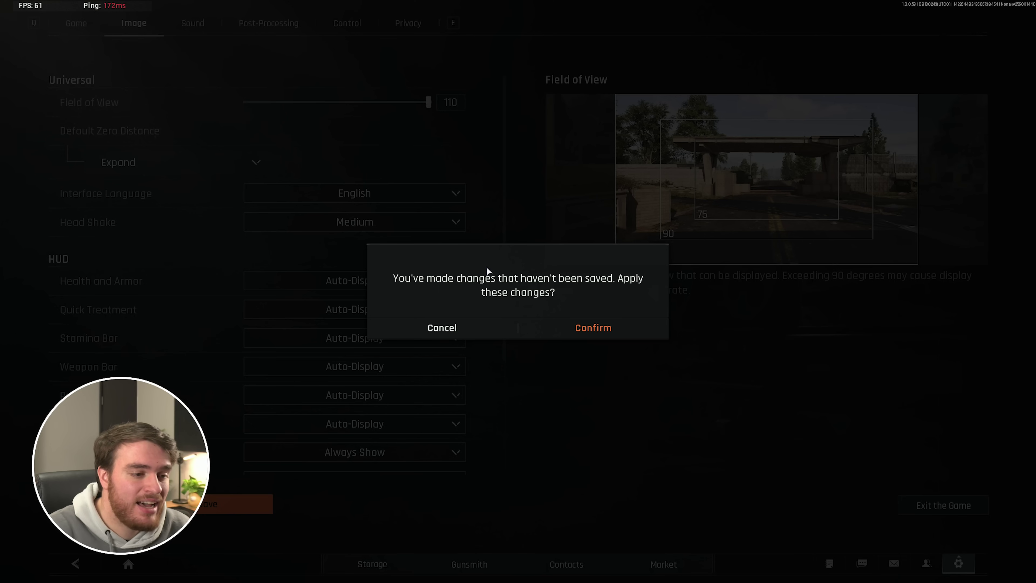
pyautogui.click(589, 327)
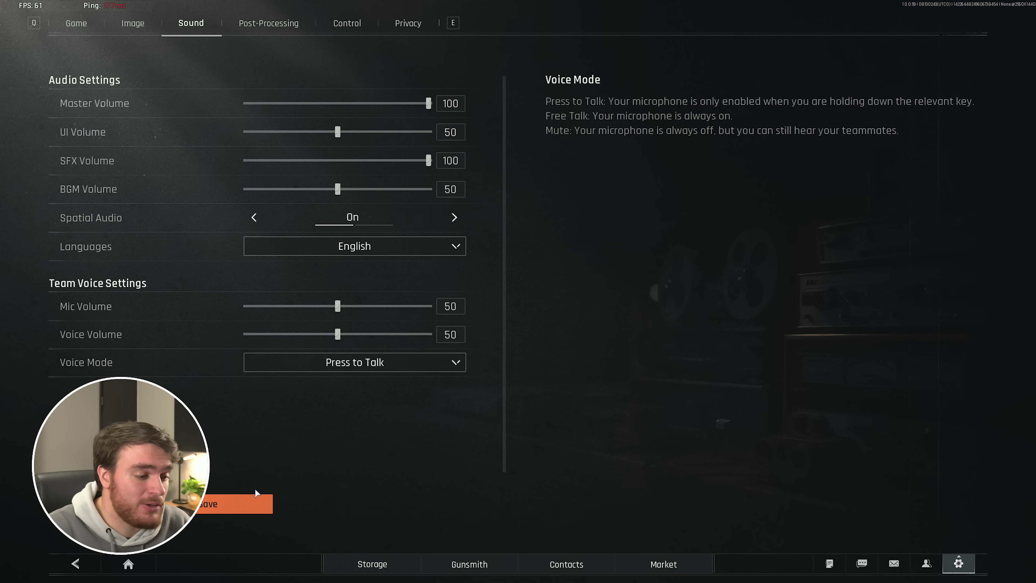
# Save the settings and return to the game's main lobby
pyautogui.click(250, 494)
pyautogui.click(584, 321)
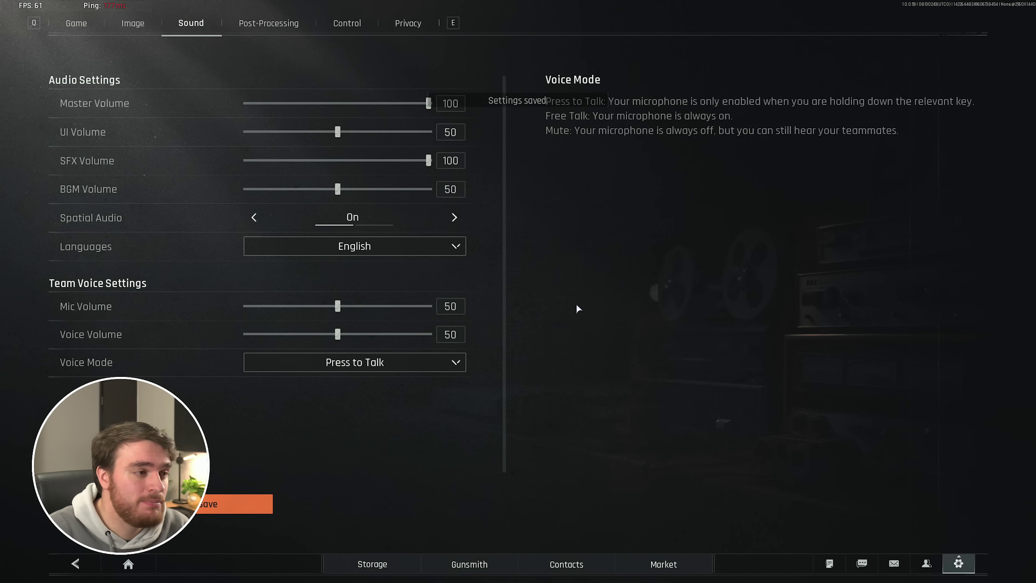
pyautogui.press('Escape')
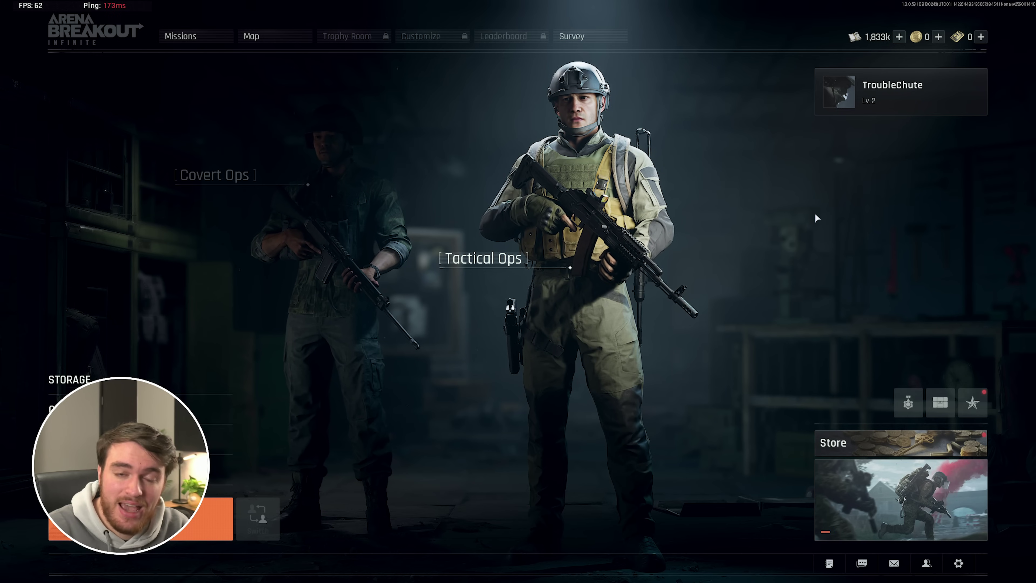